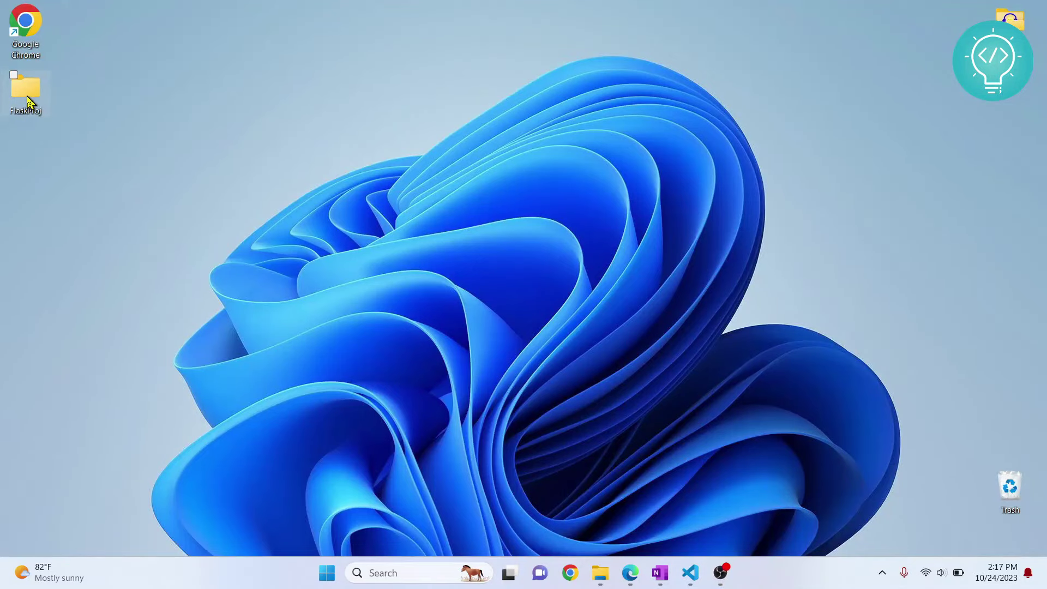
# Open the FlaskProj desktop folder and select its main.py file
pyautogui.doubleClick(26, 102)
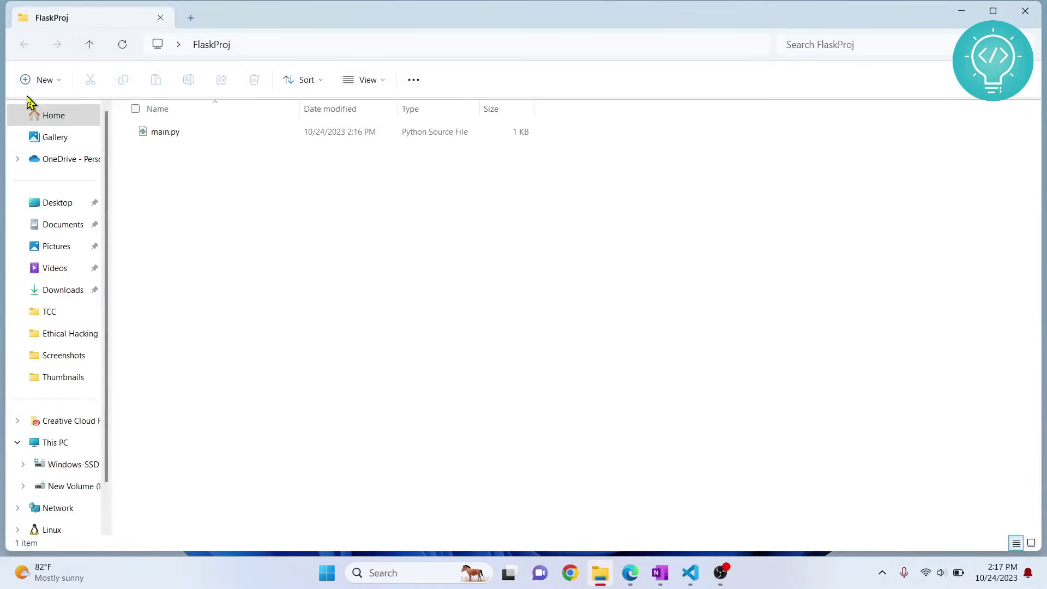
pyautogui.click(170, 136)
# Enlarge the editor to show all eleven lines of main.py and highlight the No module named 'flask' error
pyautogui.hotkey('alt', 'Tab')
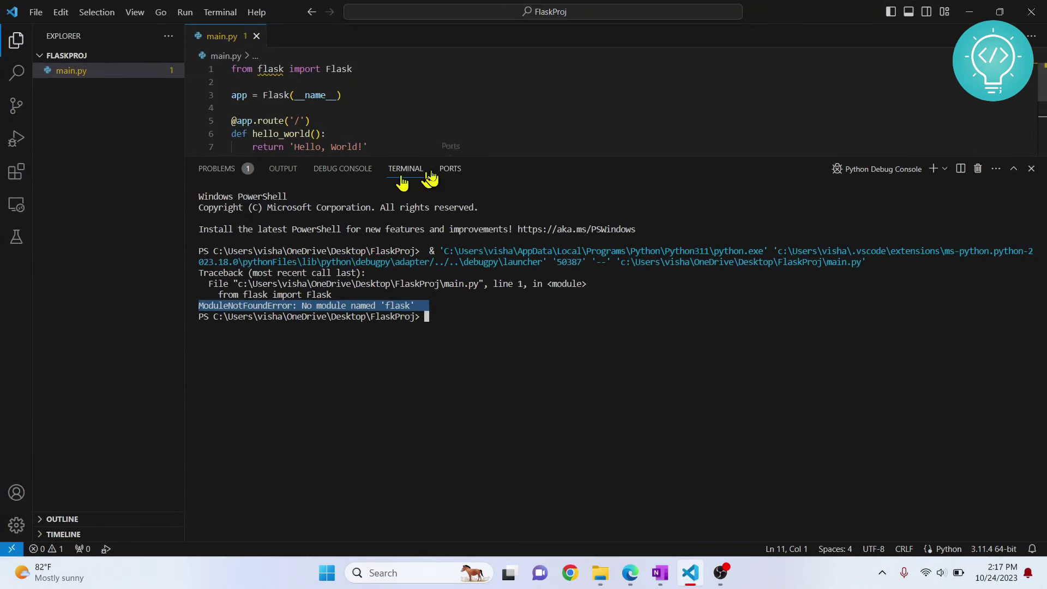
pyautogui.moveTo(66, 55)
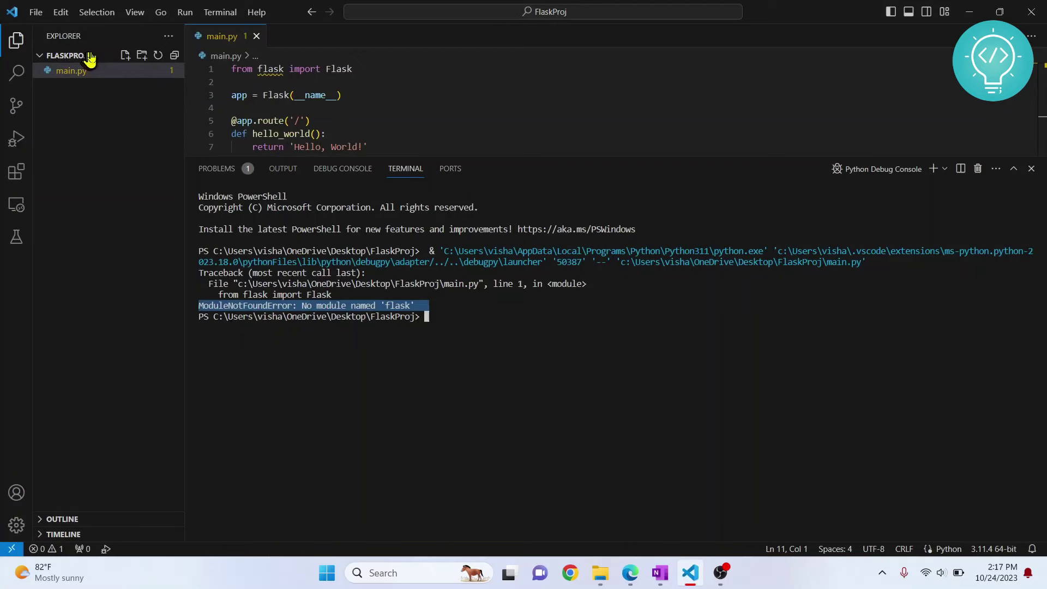
pyautogui.moveTo(533, 156); pyautogui.dragTo(542, 215)
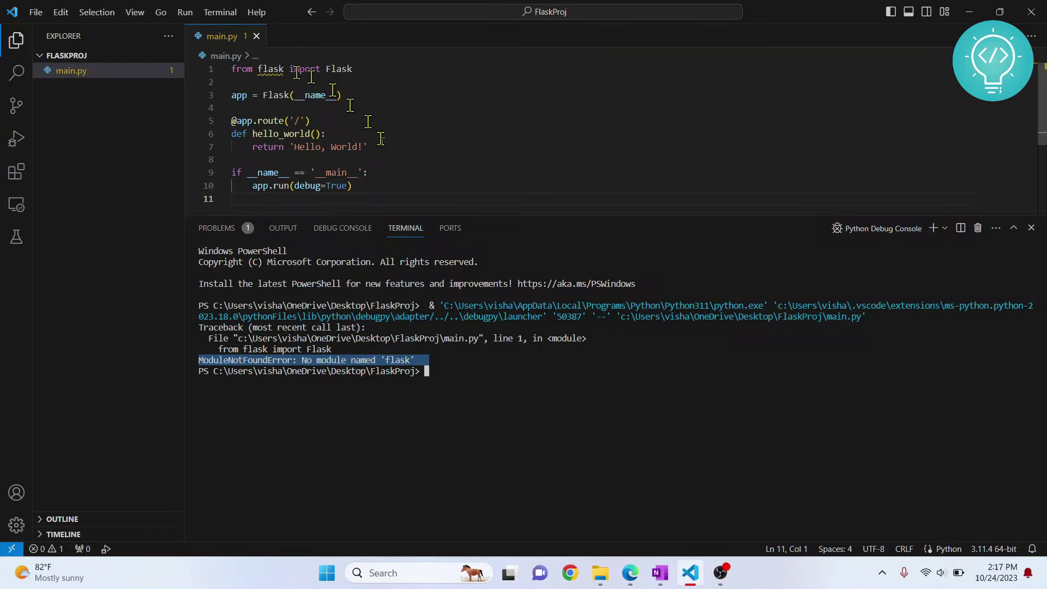
pyautogui.click(248, 360)
pyautogui.doubleClick(224, 360)
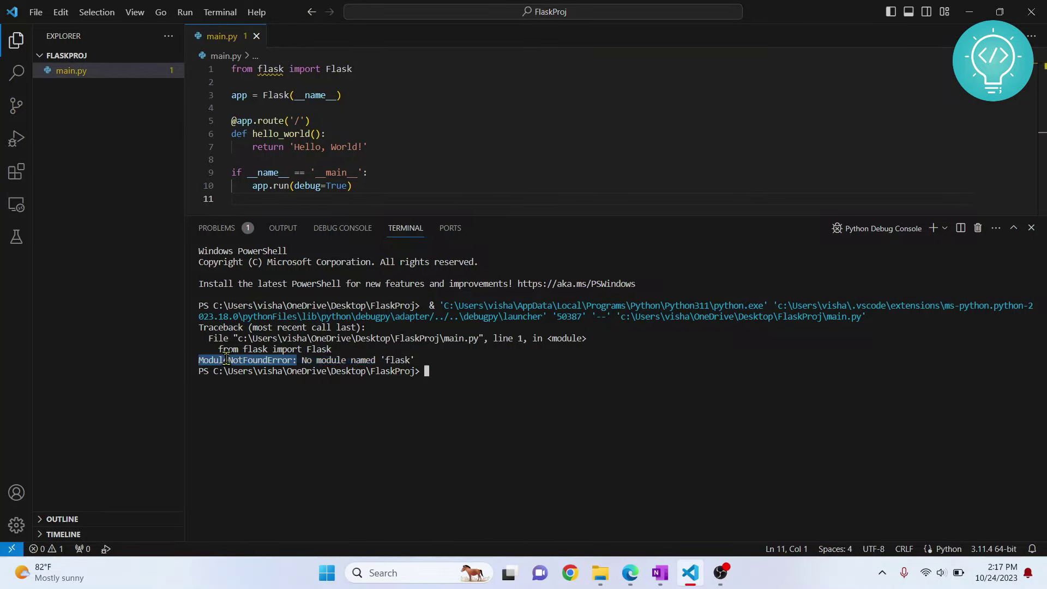
pyautogui.click(415, 363)
pyautogui.tripleClick(298, 357)
pyautogui.moveTo(298, 357); pyautogui.dragTo(199, 362)
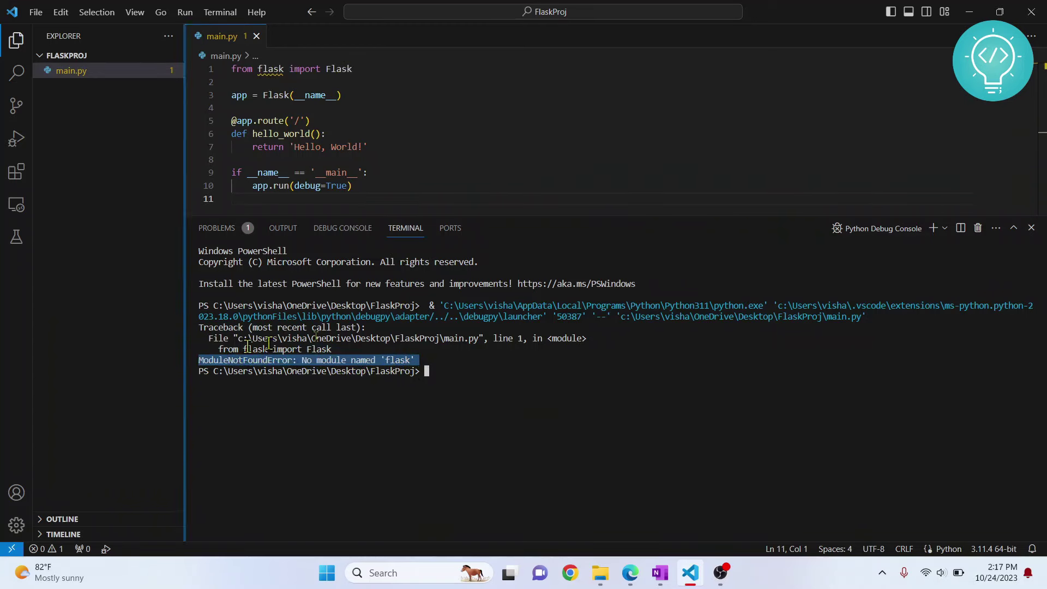
pyautogui.click(505, 387)
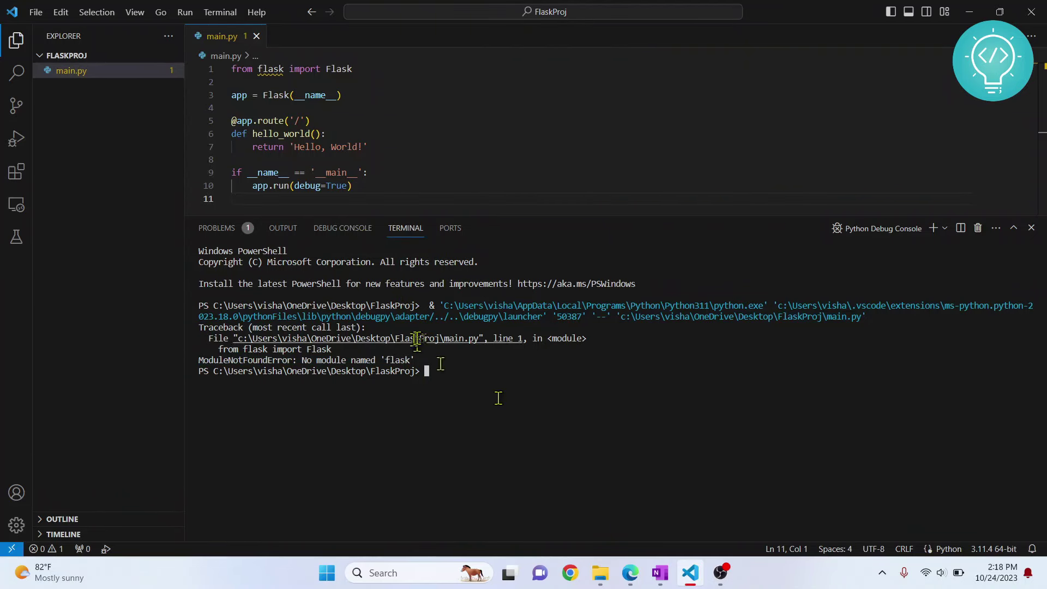
# Replace the terminal with a fresh PowerShell terminal and search Windows for 'cmd'
pyautogui.click(1030, 227)
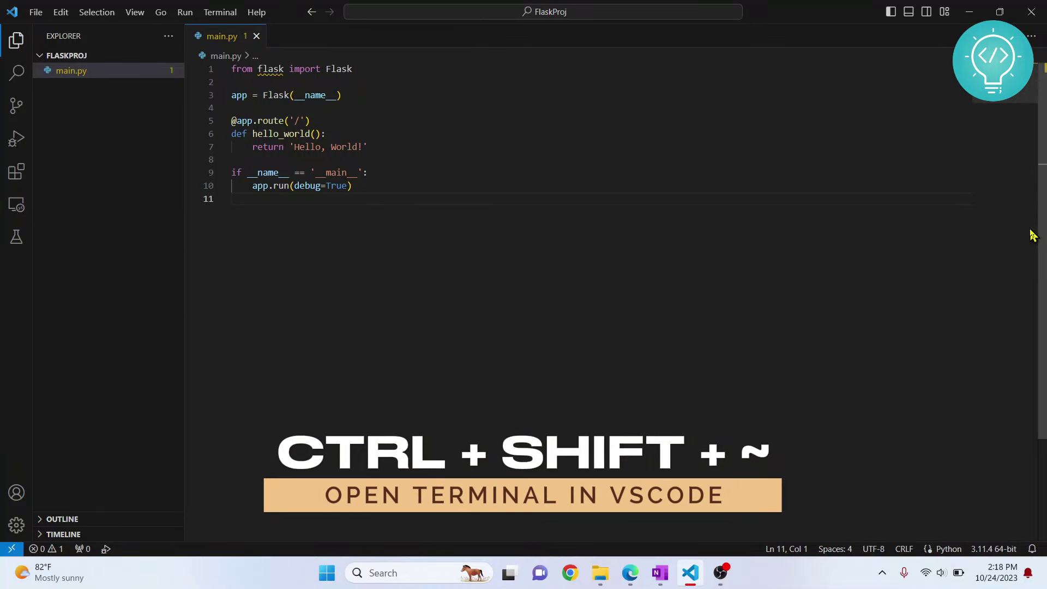
pyautogui.hotkey('ctrl', 'shift', '`')
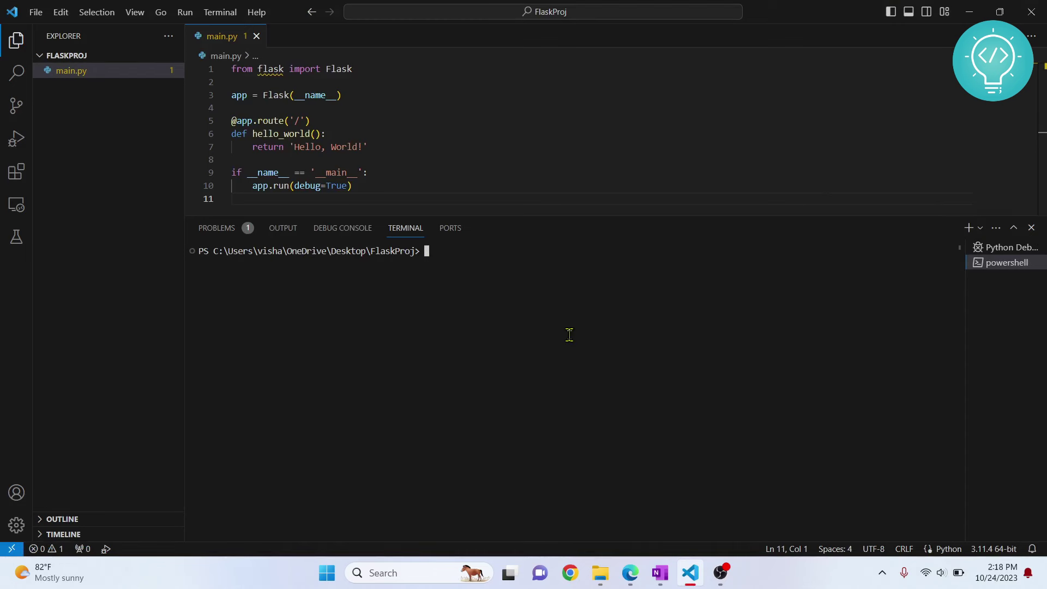
pyautogui.press('super')
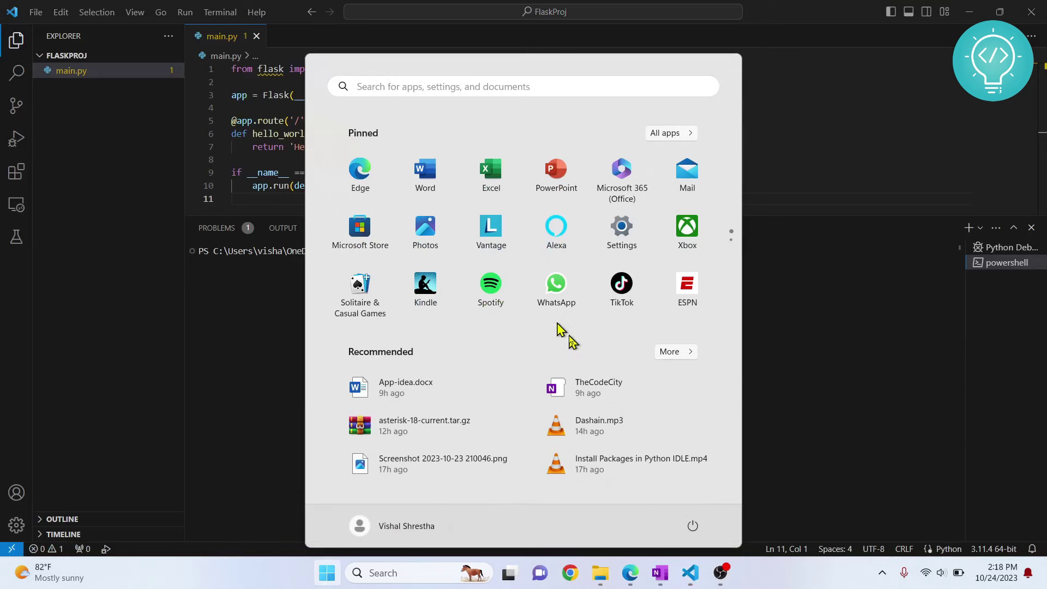
pyautogui.write('cmd')
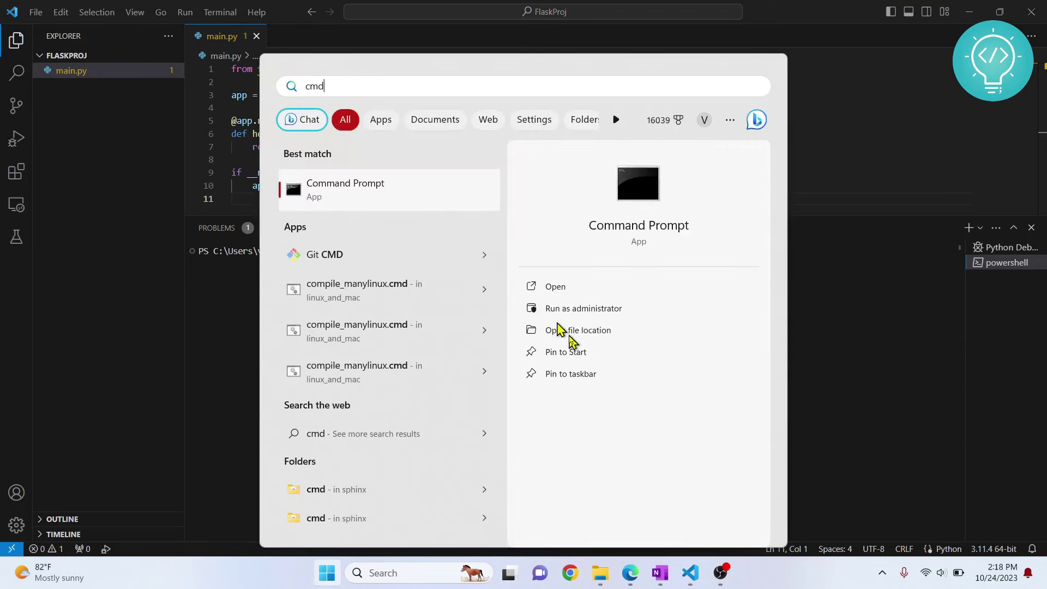
# Install Flask with 'python -m pip install flask' and highlight the Flask 3.0.0 success line
pyautogui.press('Escape')
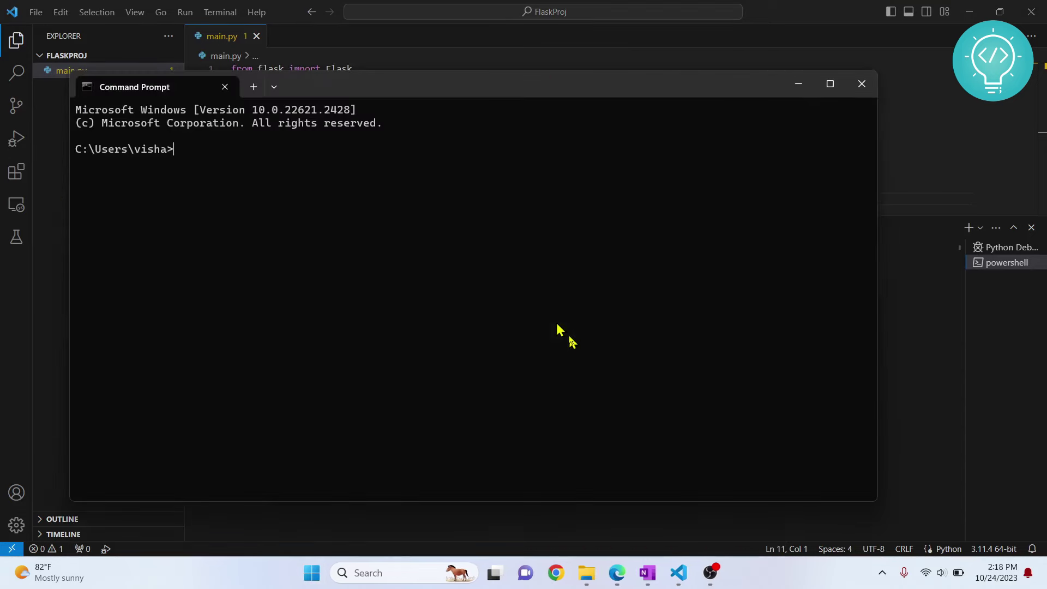
pyautogui.moveTo(395, 92); pyautogui.dragTo(432, 98)
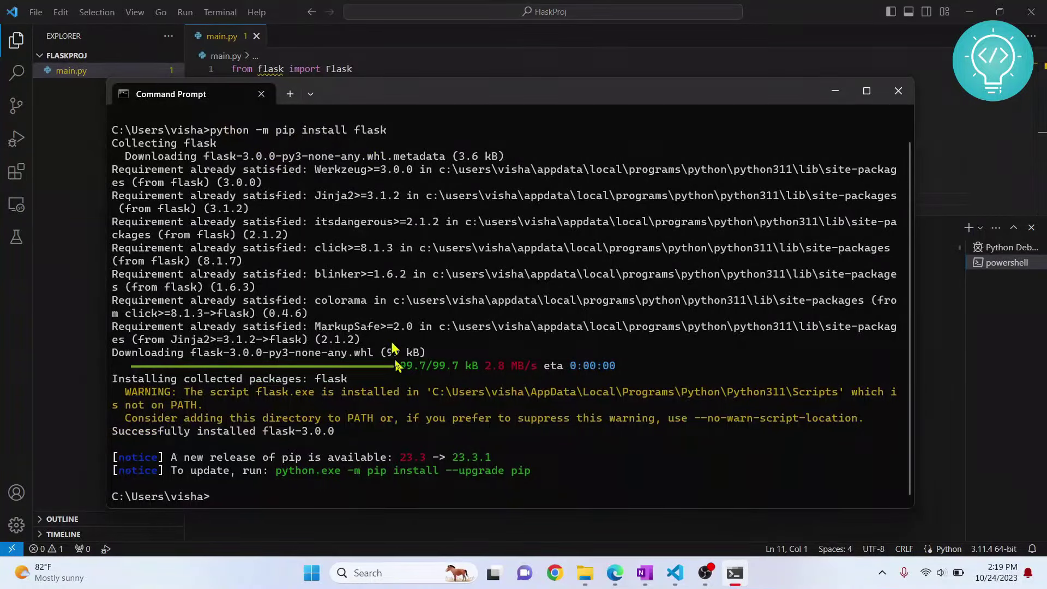
pyautogui.moveTo(113, 431); pyautogui.dragTo(353, 439)
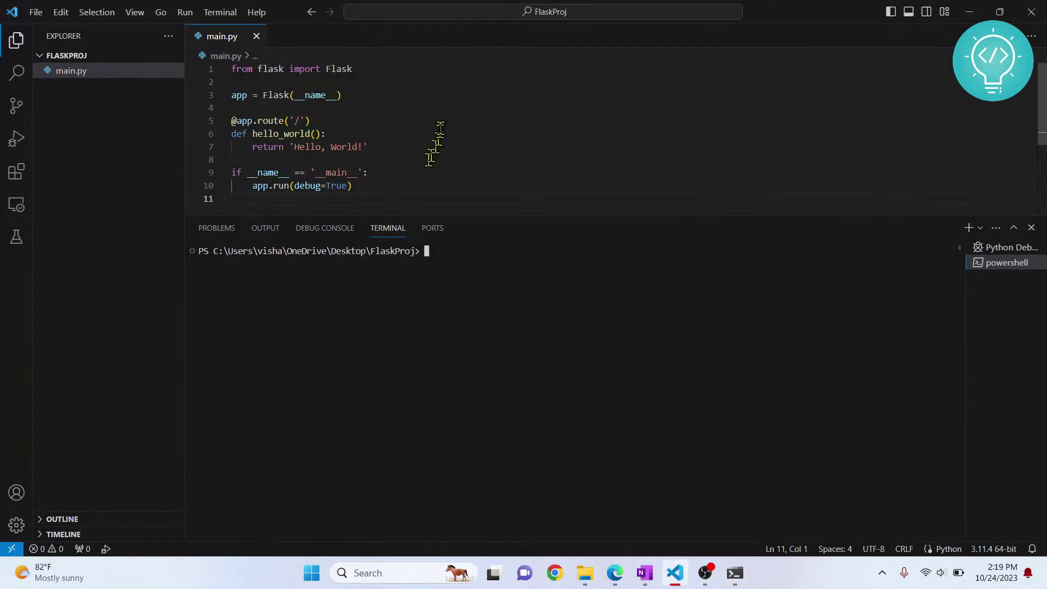
# Back in Visual Studio Code, choose Run > Start Debugging for main.py
pyautogui.click(437, 134)
pyautogui.click(185, 12)
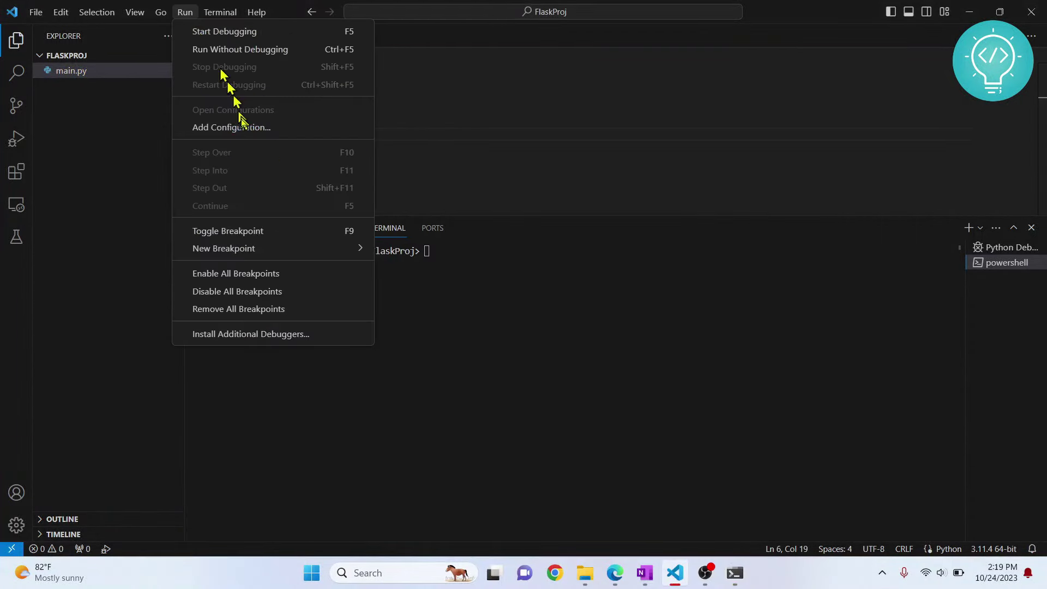
pyautogui.click(246, 39)
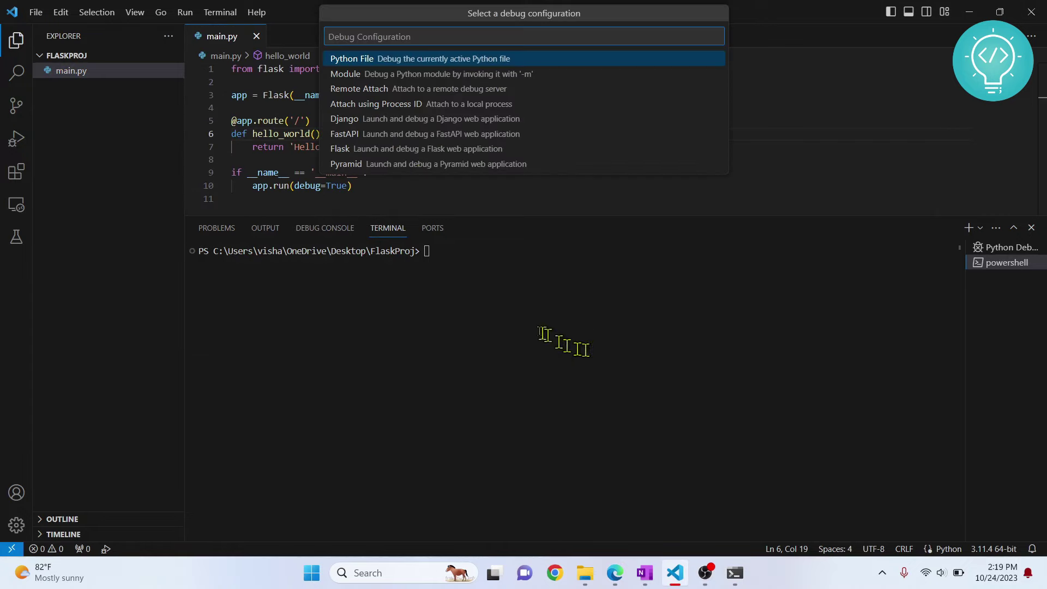
# Close Command Prompt with 'exit' and dismiss the debug configuration choices
pyautogui.hotkey('alt', 'Tab')
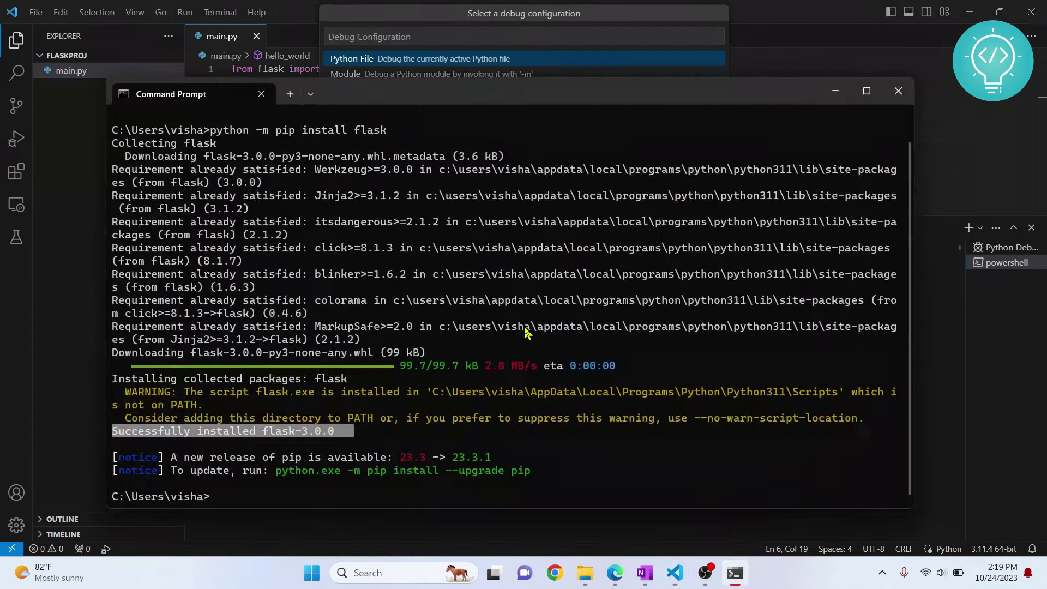
pyautogui.write('p')
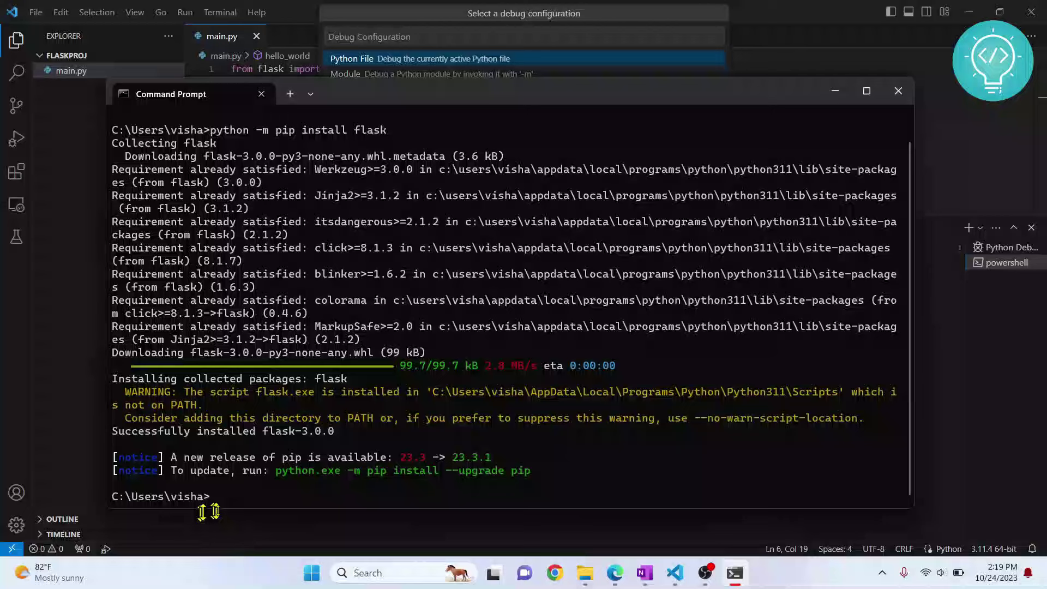
pyautogui.write('xit')
pyautogui.press('Return')
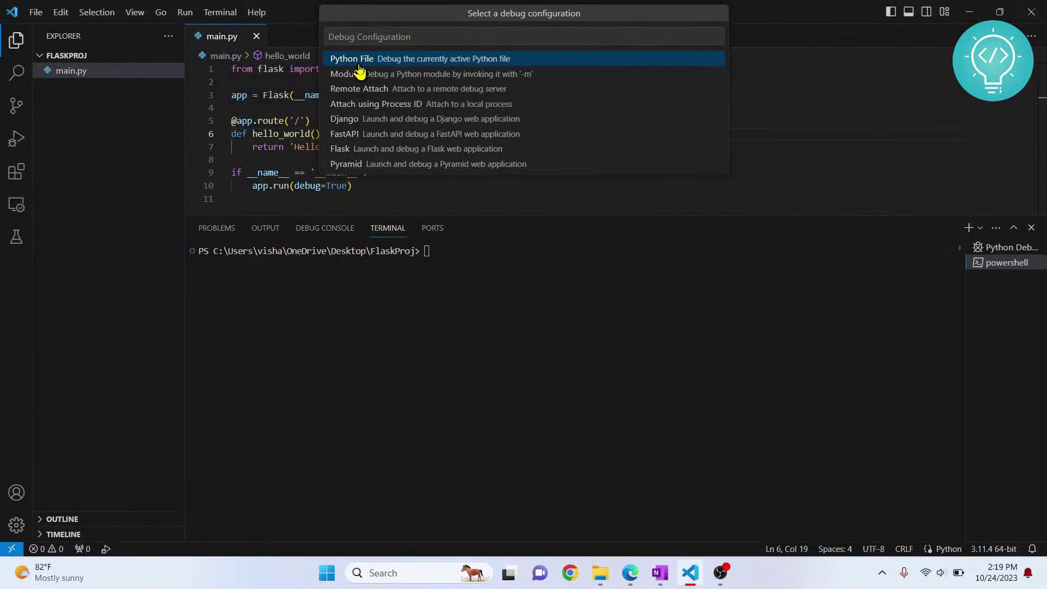
pyautogui.press('Escape')
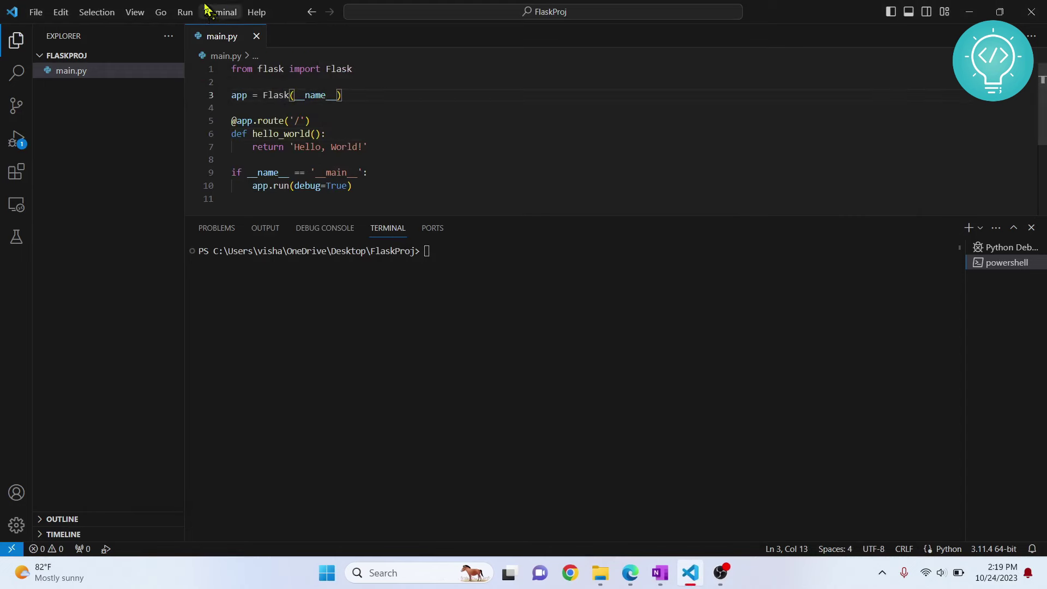
pyautogui.click(185, 12)
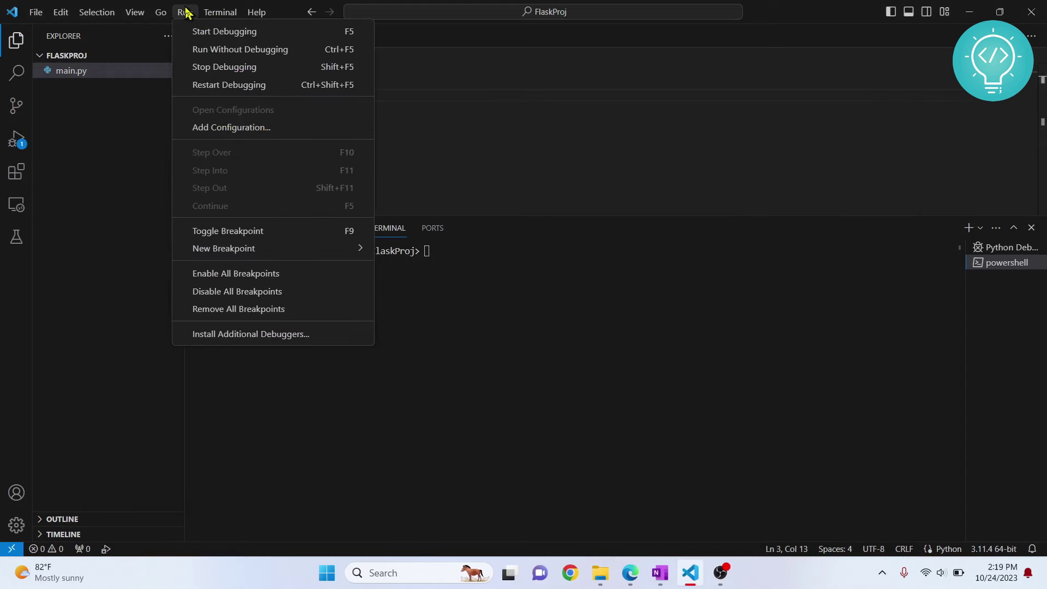
pyautogui.click(548, 142)
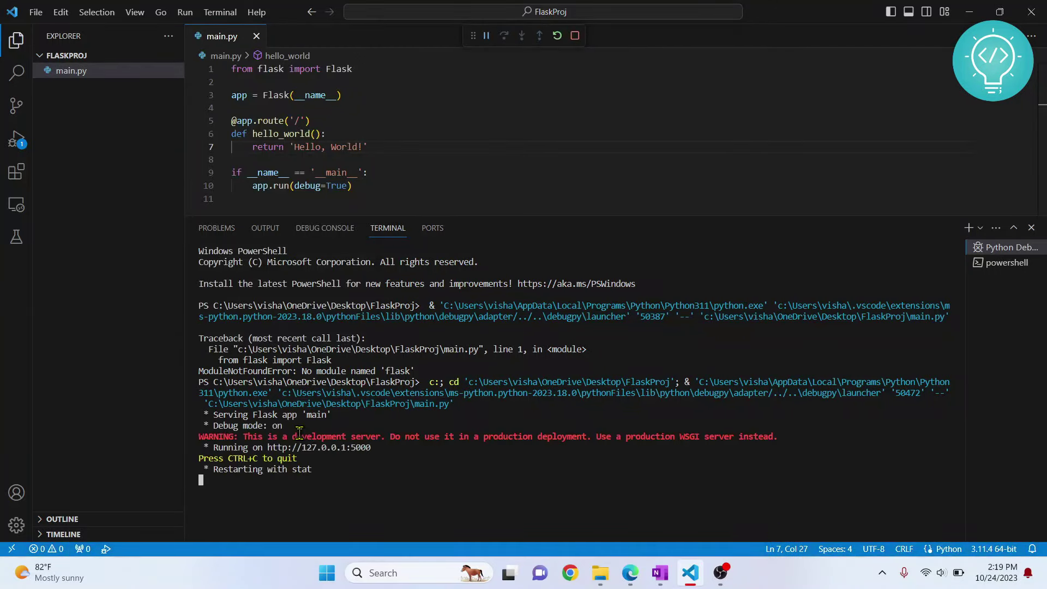
pyautogui.moveTo(372, 446); pyautogui.dragTo(266, 447)
pyautogui.hotkey('ctrl', 'c')
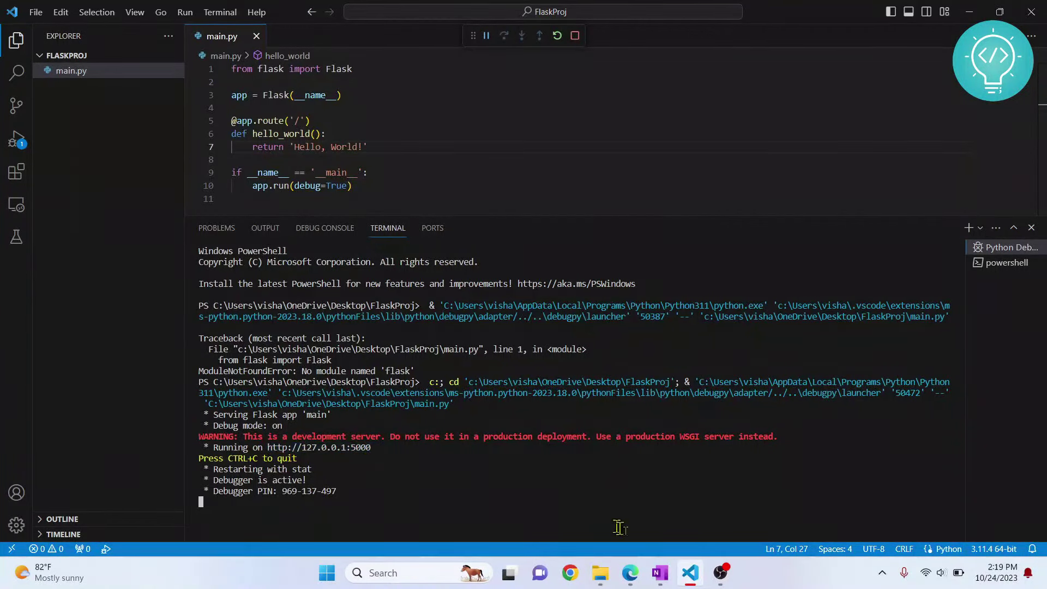
# Load 127.0.0.1:5000 in the browser and highlight the 'Hello, World!' text
pyautogui.click(631, 574)
pyautogui.hotkey('ctrl', 'v')
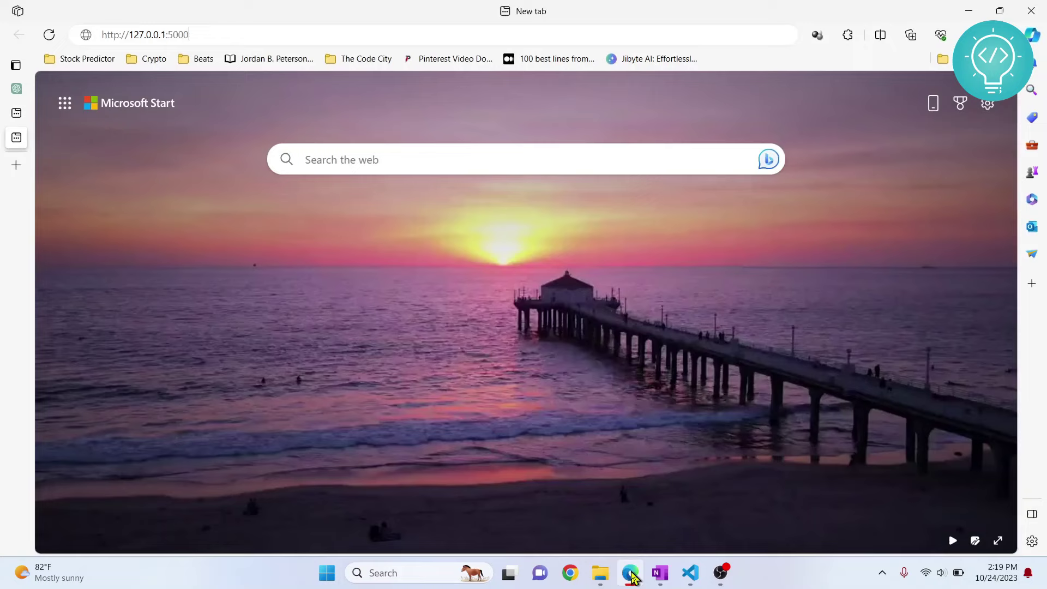
pyautogui.press('Return')
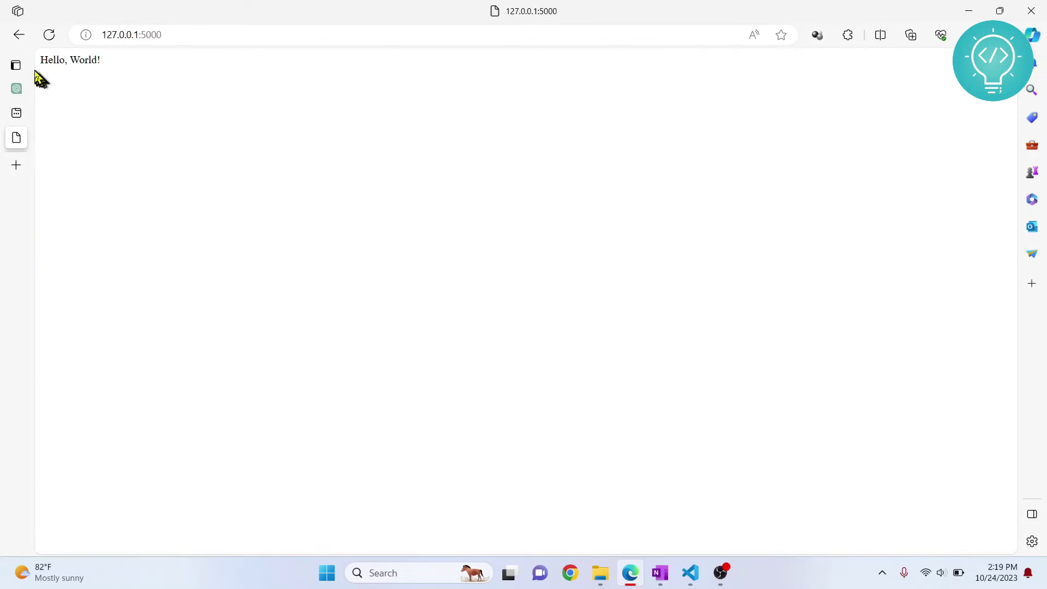
pyautogui.moveTo(72, 60); pyautogui.dragTo(102, 62)
pyautogui.click(188, 92)
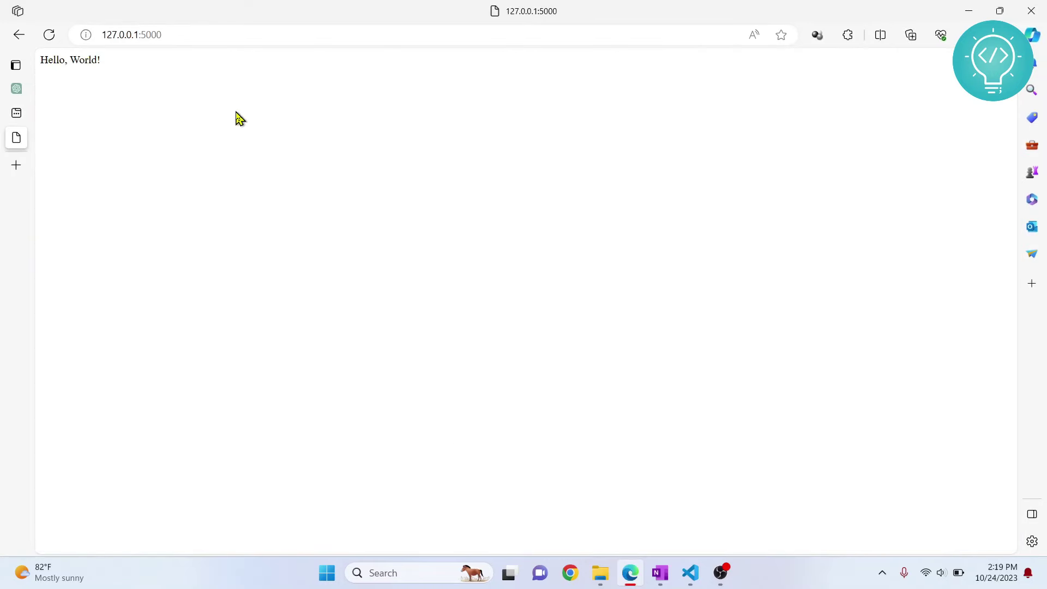